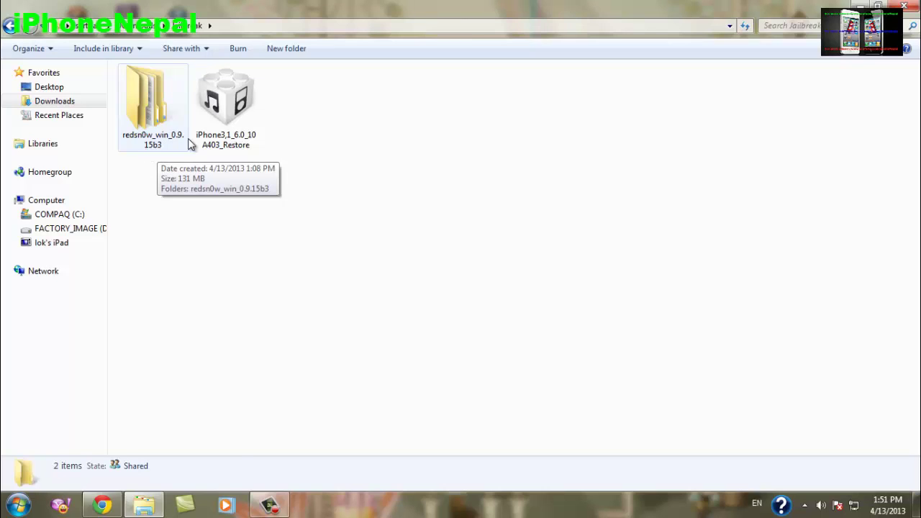
- Launch the redsn0w application from the nested redsn0w_win_0.9.15b3 folders
{"action": "left_click", "coordinate": [220, 148]}
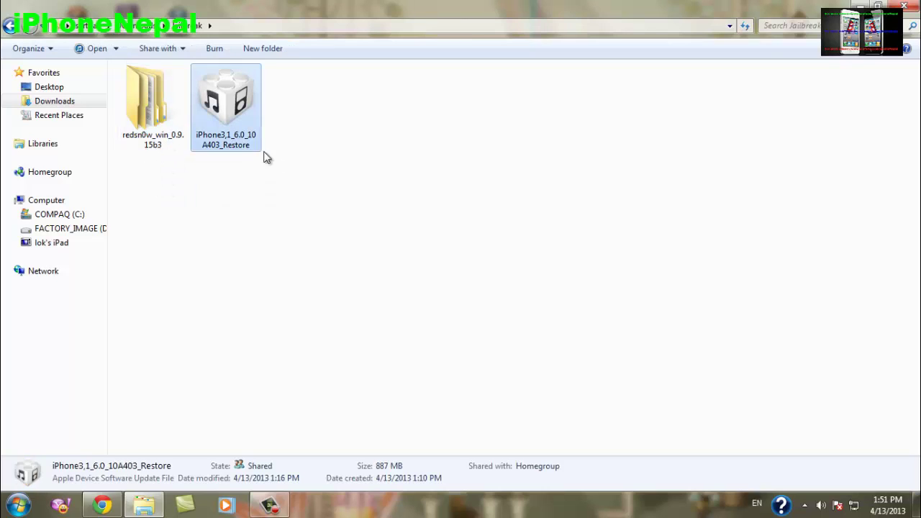
{"action": "left_click", "coordinate": [311, 151]}
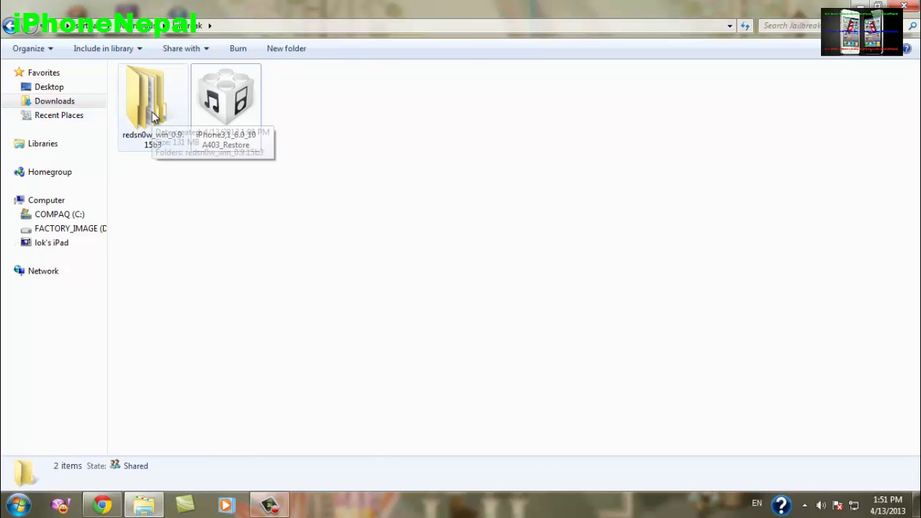
{"action": "double_click", "coordinate": [154, 123]}
{"action": "double_click", "coordinate": [204, 97]}
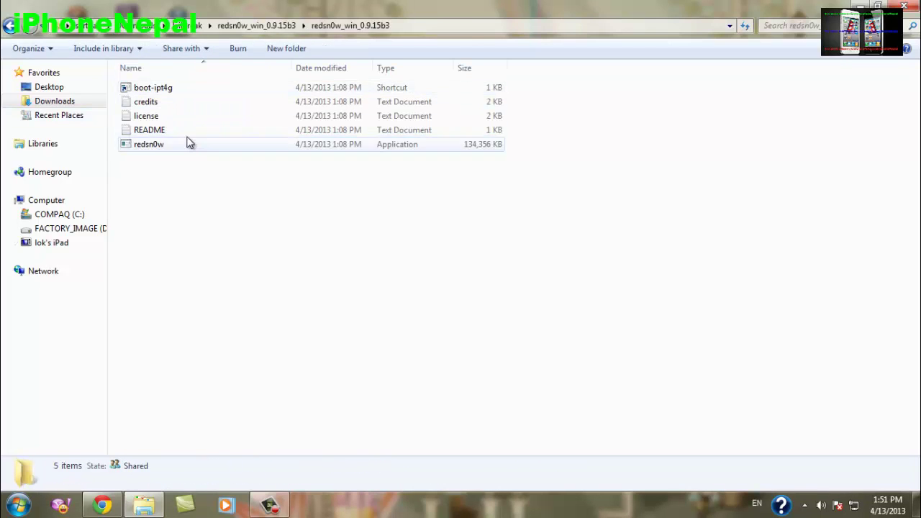
{"action": "double_click", "coordinate": [187, 144]}
{"action": "left_click", "coordinate": [492, 264]}
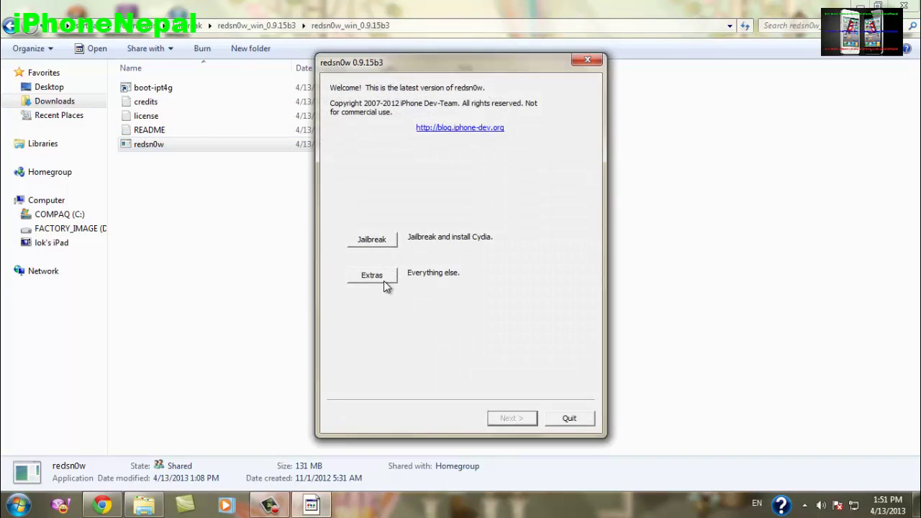
- Manually specify iPhone3,1_6.0_10A403_Restore from the Jailbreak folder as the IPSW in redsn0w's extras and acknowledge the identified build
{"action": "left_click", "coordinate": [383, 281]}
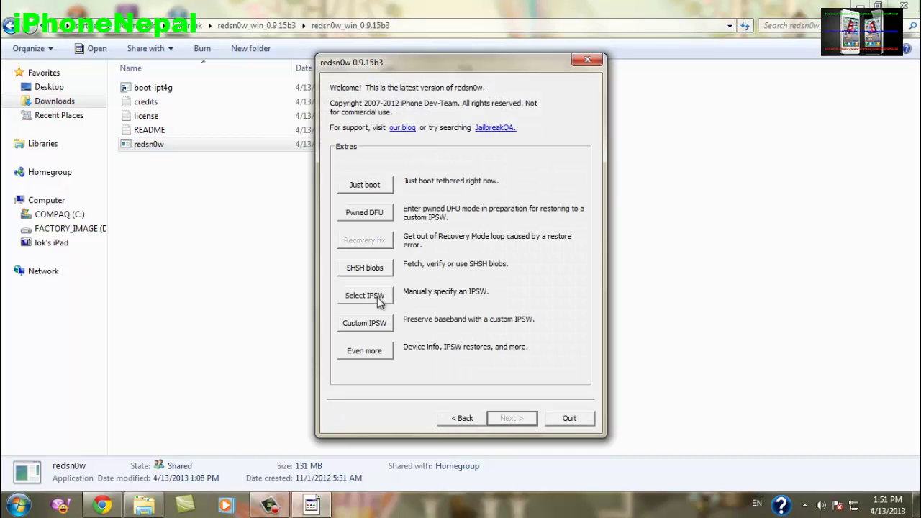
{"action": "left_click", "coordinate": [377, 298]}
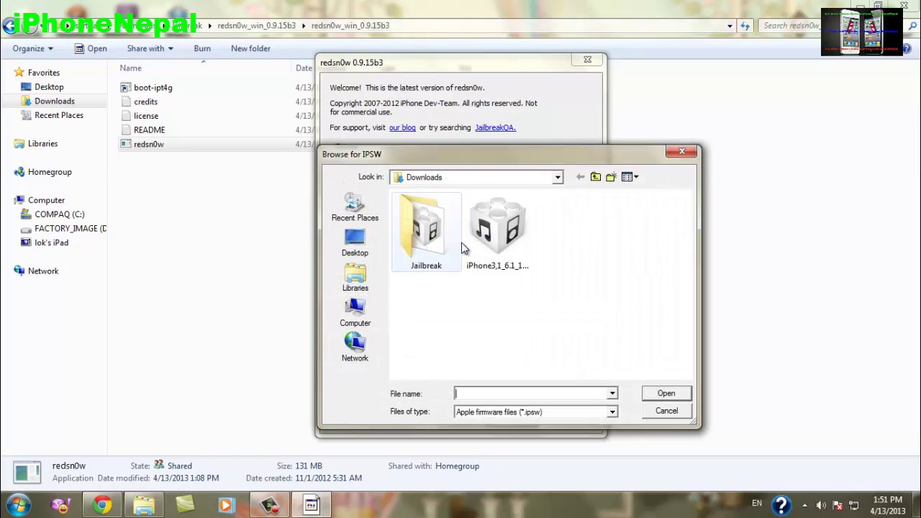
{"action": "double_click", "coordinate": [419, 245]}
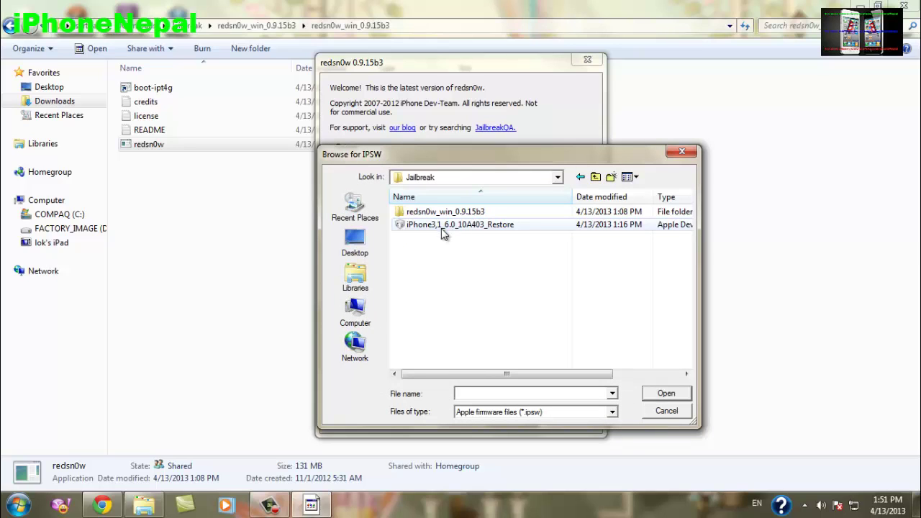
{"action": "double_click", "coordinate": [473, 225]}
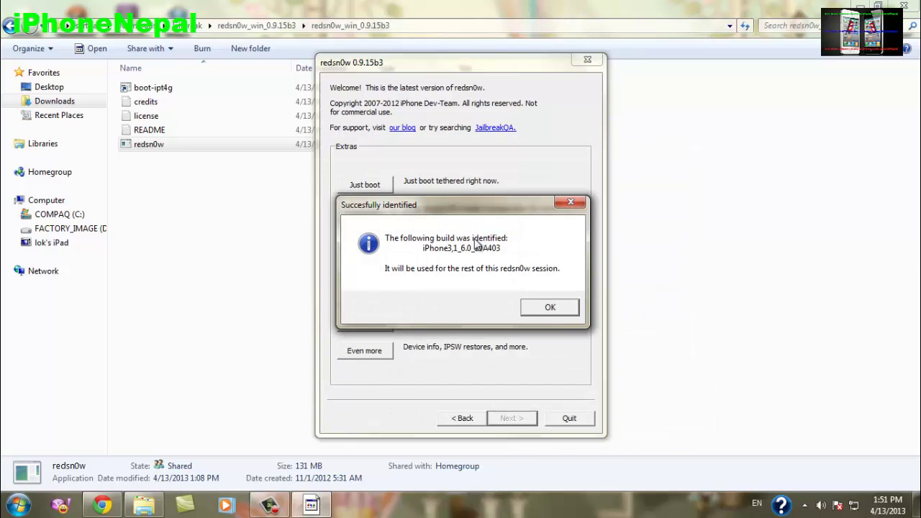
{"action": "left_click", "coordinate": [549, 308]}
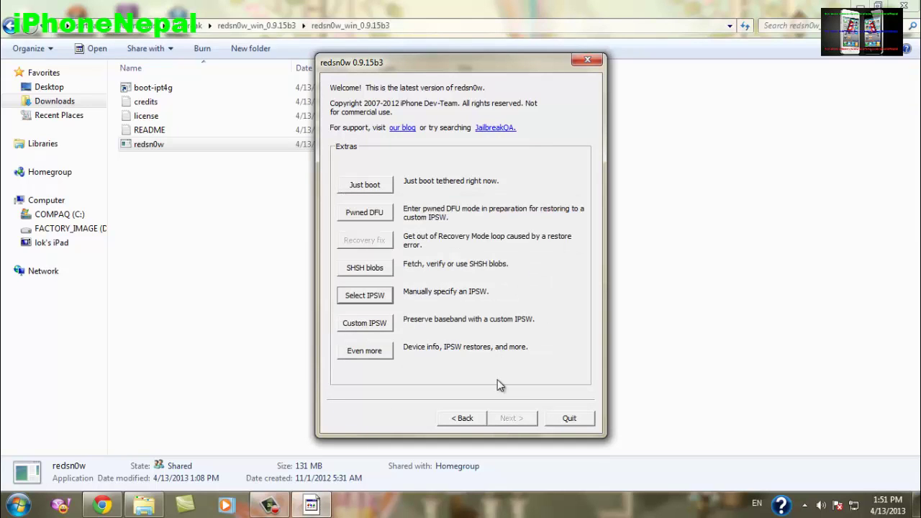
- Return to the start page and start the jailbreak with only Install Cydia enabled, proceeding to the DFU mode instructions
{"action": "left_click", "coordinate": [466, 423]}
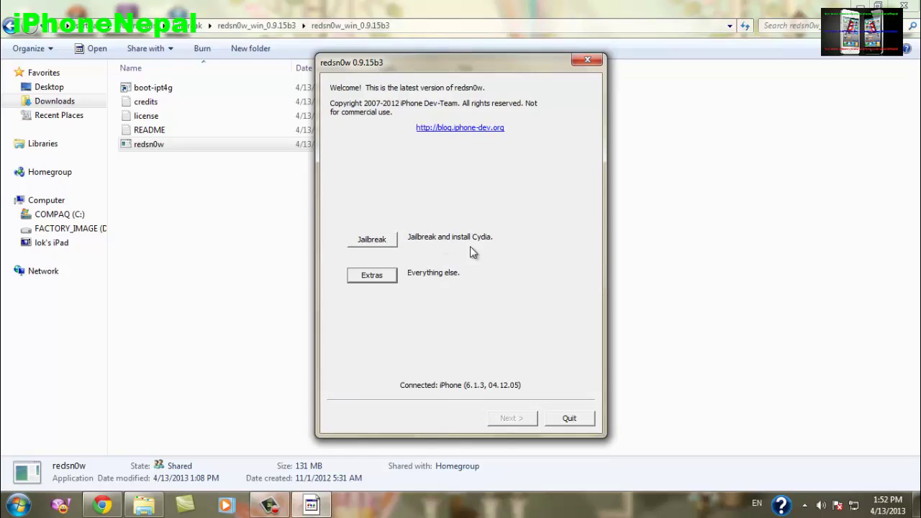
{"action": "left_click", "coordinate": [371, 240]}
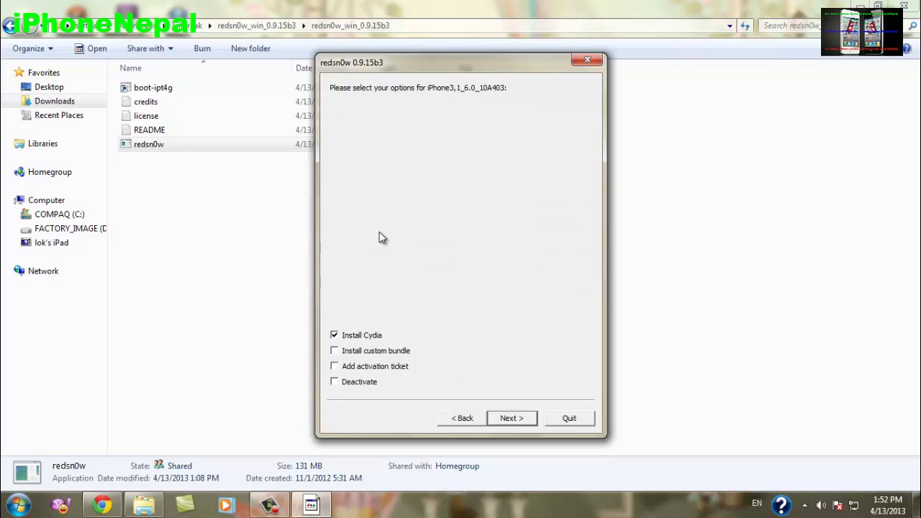
{"action": "left_click", "coordinate": [334, 336]}
{"action": "left_click", "coordinate": [336, 336]}
{"action": "left_click", "coordinate": [514, 421]}
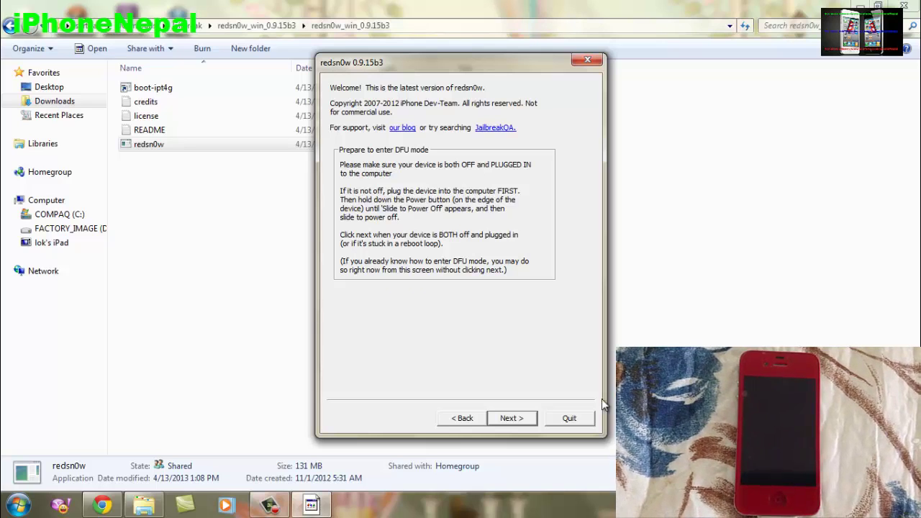
{"action": "left_click", "coordinate": [513, 419]}
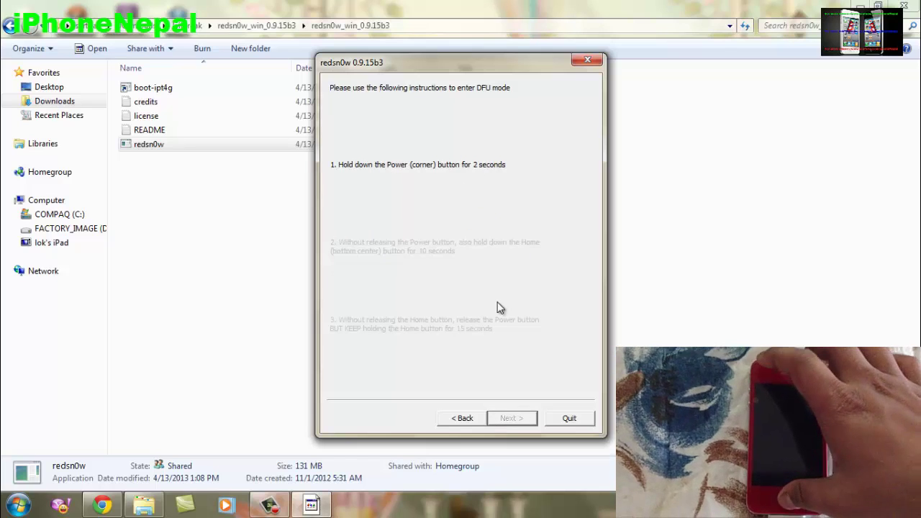
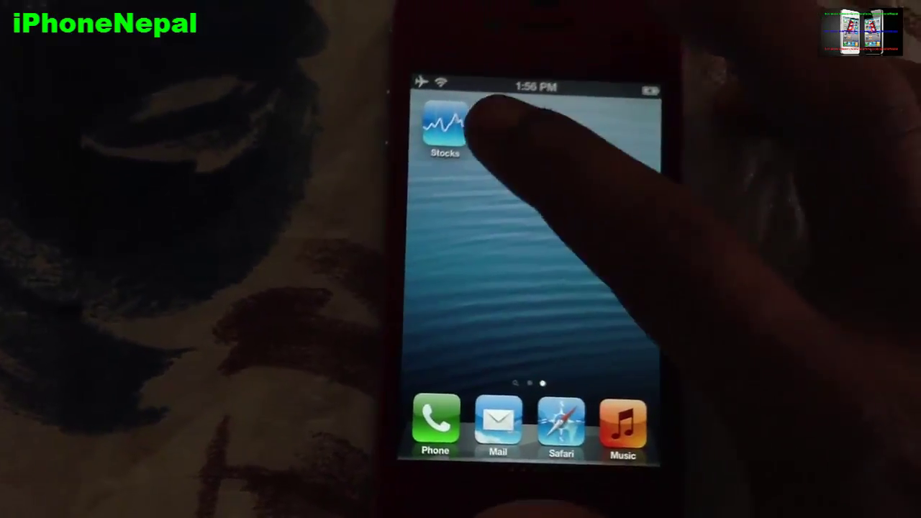
{"action": "left_click", "coordinate": [526, 118]}
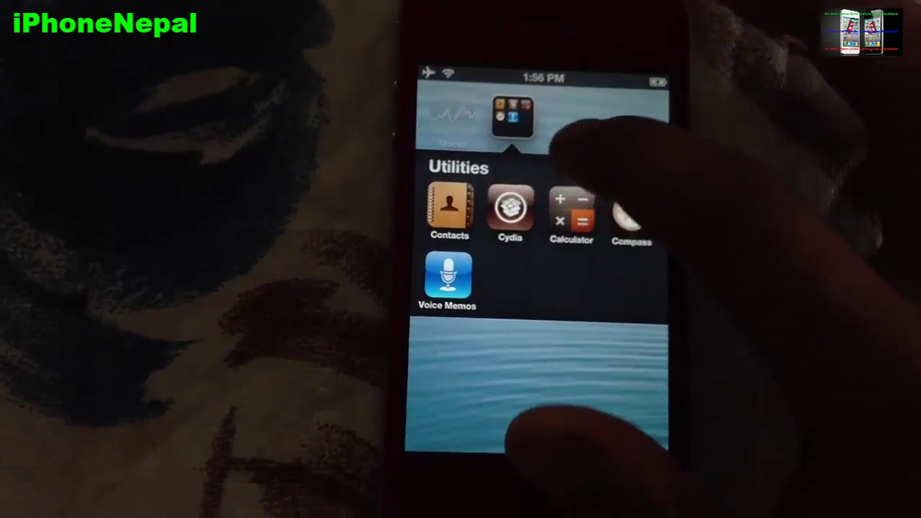
{"action": "left_click_drag", "start_coordinate": [510, 206], "coordinate": [553, 122]}
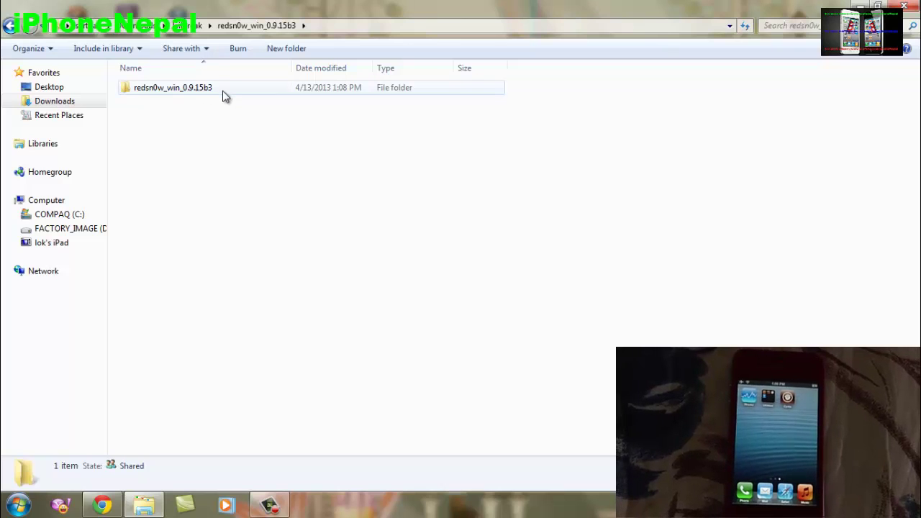
- Launch redsn0w again from the inner redsn0w_win_0.9.15b3 folder for the tethered boot
{"action": "double_click", "coordinate": [222, 93]}
{"action": "double_click", "coordinate": [192, 148]}
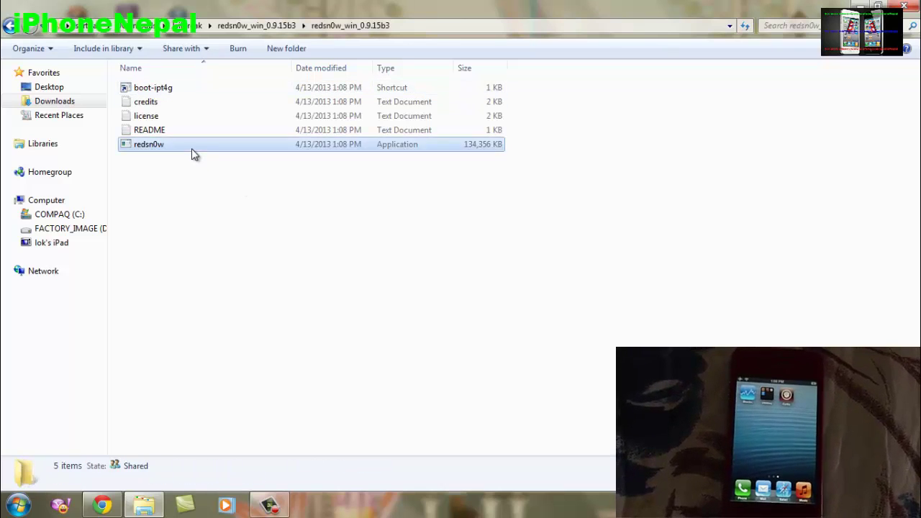
{"action": "key", "text": "Return"}
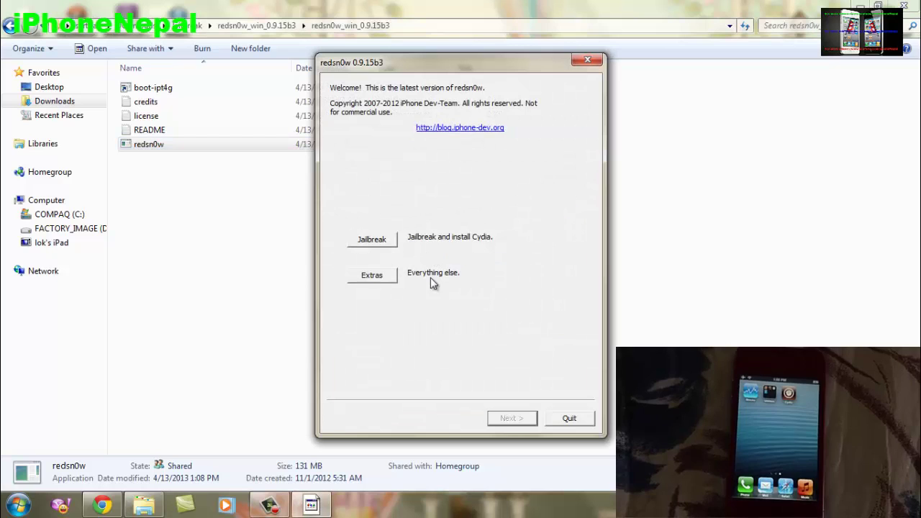
- Specify the iPhone3,1_6.0_10A403_Restore firmware as the IPSW for this new redsn0w session and acknowledge the identified build
{"action": "left_click", "coordinate": [370, 278]}
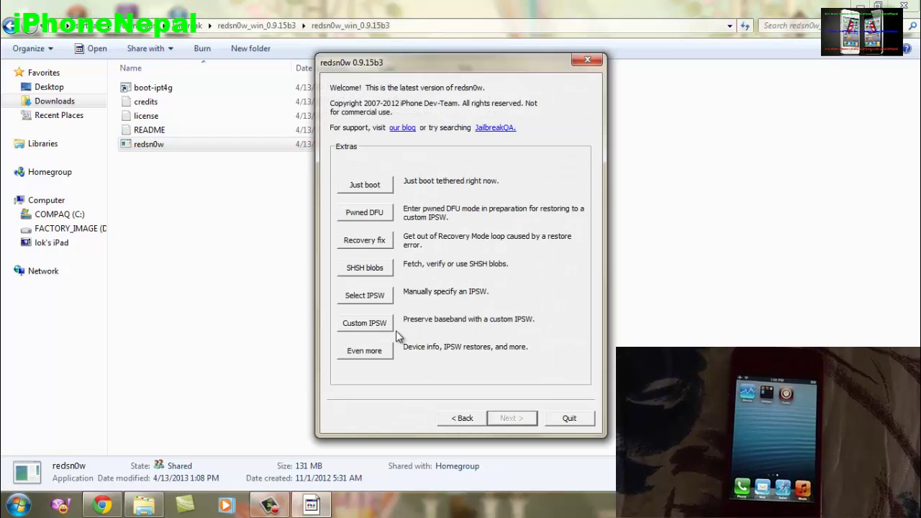
{"action": "left_click", "coordinate": [357, 297]}
{"action": "left_click", "coordinate": [439, 228]}
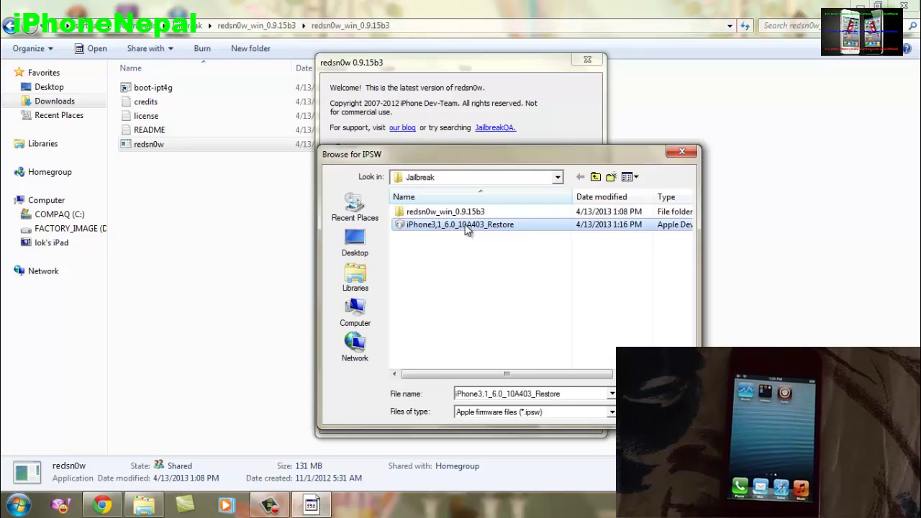
{"action": "double_click", "coordinate": [466, 227]}
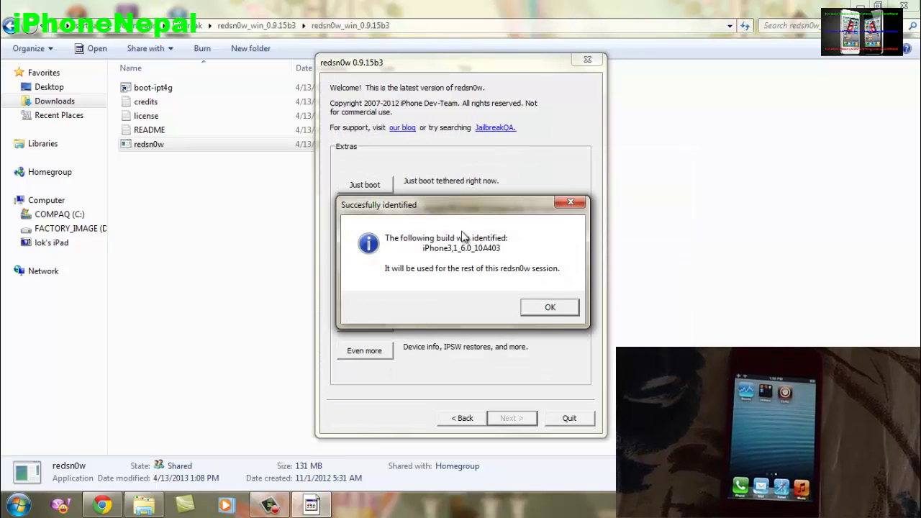
{"action": "left_click", "coordinate": [550, 308]}
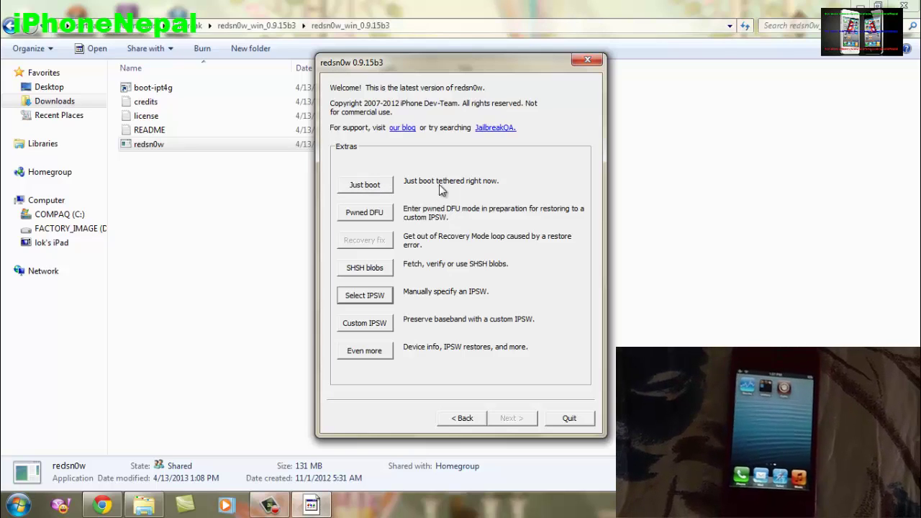
- Boot the iPhone tethered with Just boot through the DFU instructions, dismissing the Windows color scheme prompt, and close redsn0w when done
{"action": "left_click", "coordinate": [369, 187]}
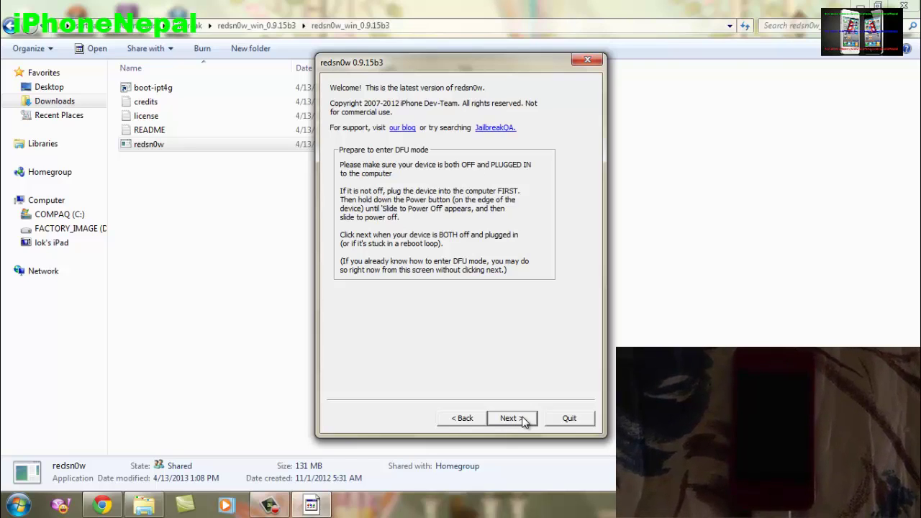
{"action": "left_click", "coordinate": [512, 419]}
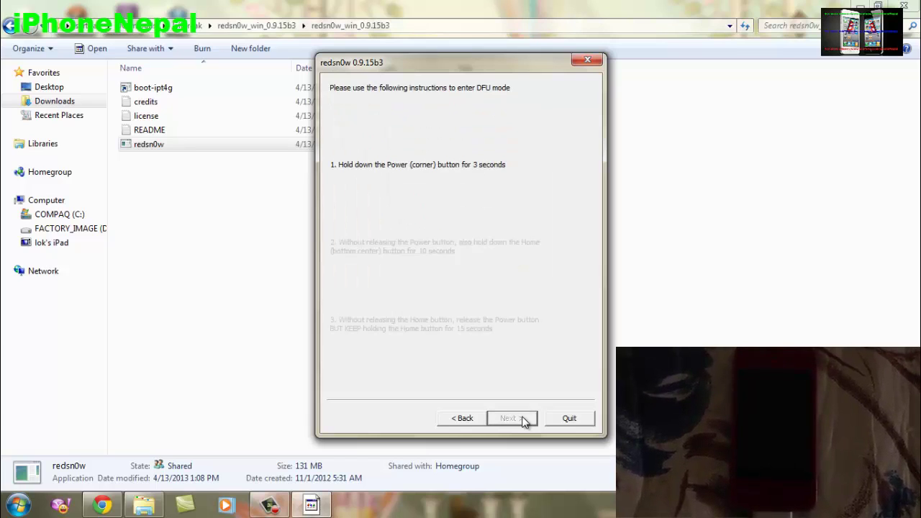
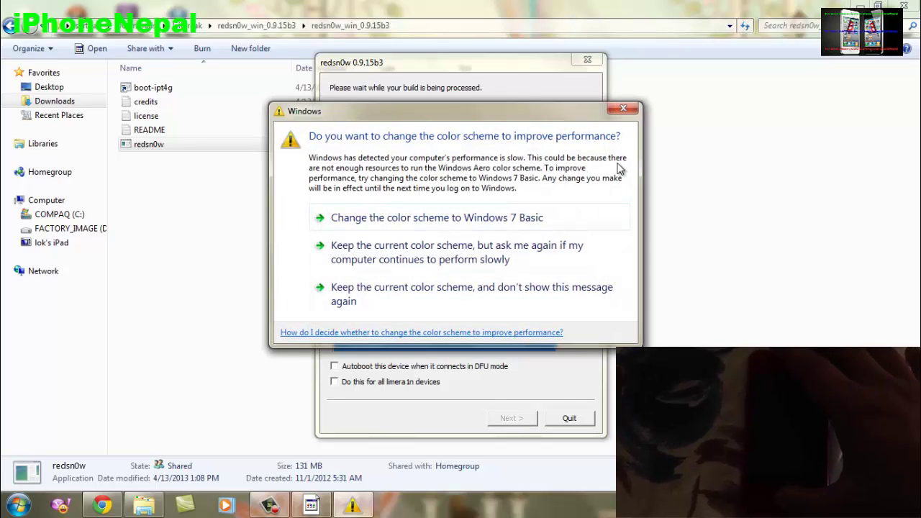
{"action": "left_click", "coordinate": [623, 108]}
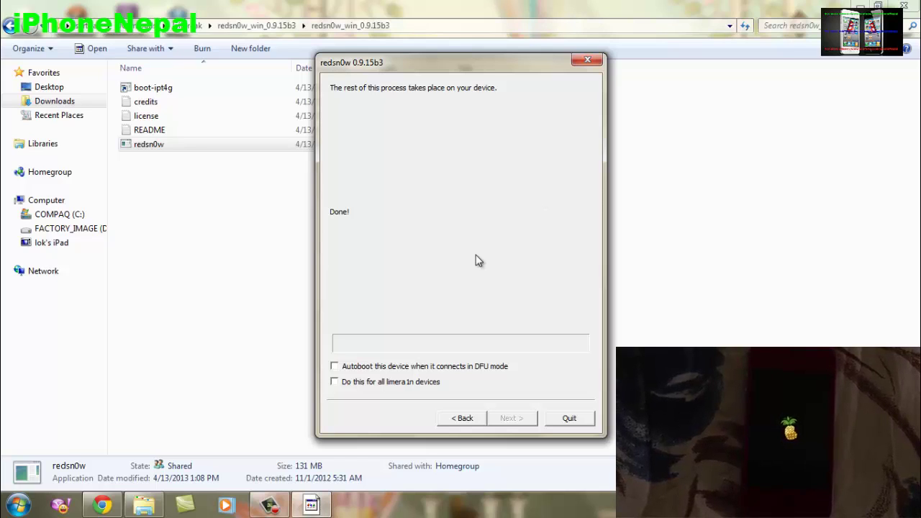
{"action": "left_click", "coordinate": [588, 64]}
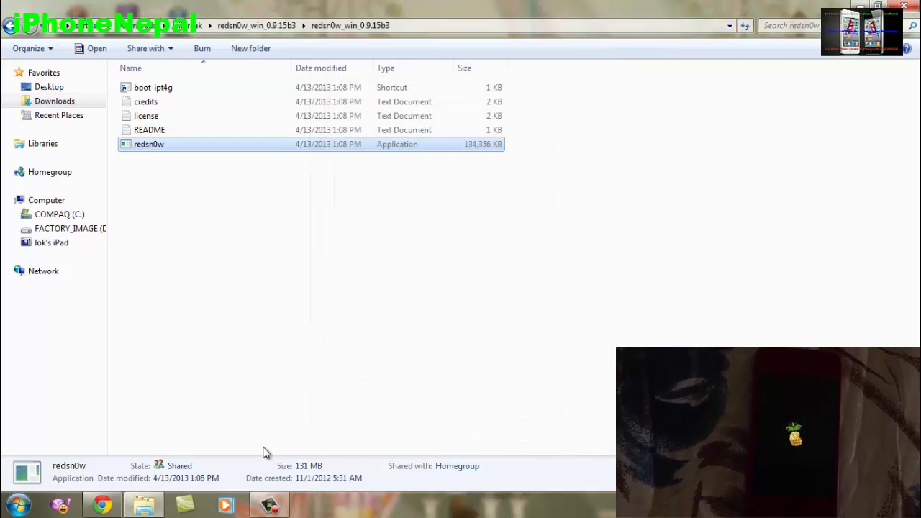